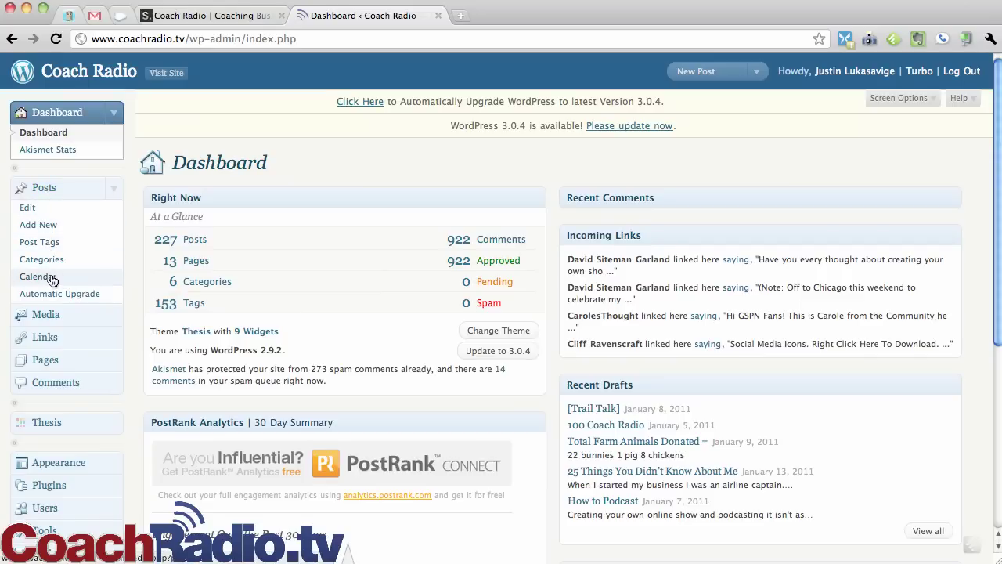
# Open the Posts Calendar
pyautogui.click(50, 278)
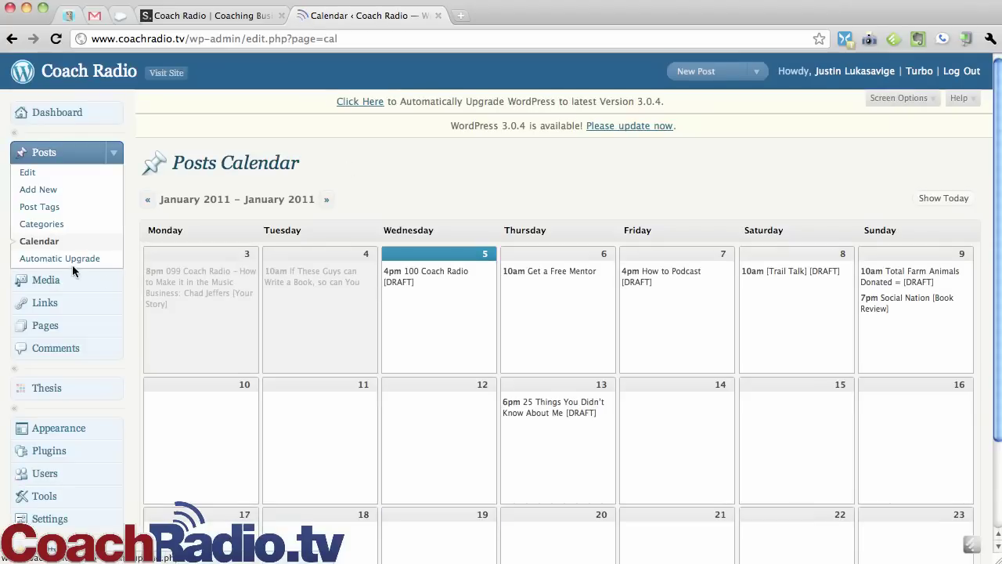
pyautogui.scroll(-2, 127, 227)
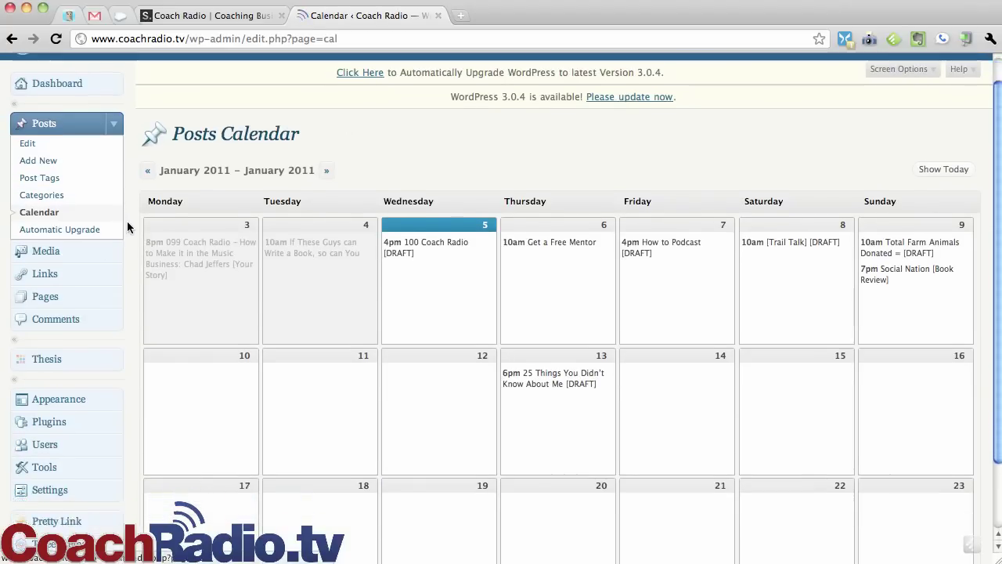
pyautogui.scroll(-2, 128, 225)
pyautogui.scroll(4, 128, 224)
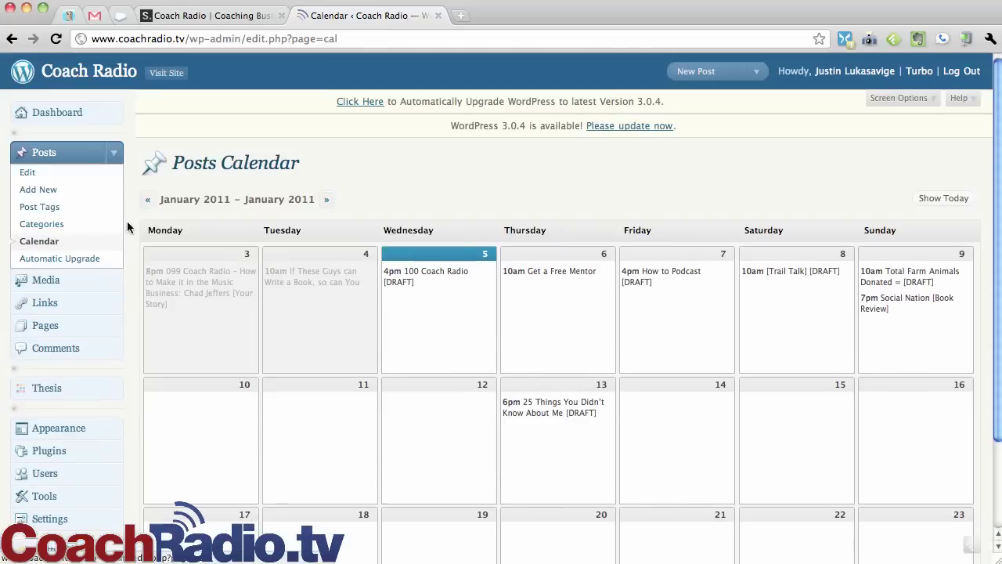
# In Screen Options, set the calendar to show 2 weeks at a time and apply
pyautogui.click(912, 100)
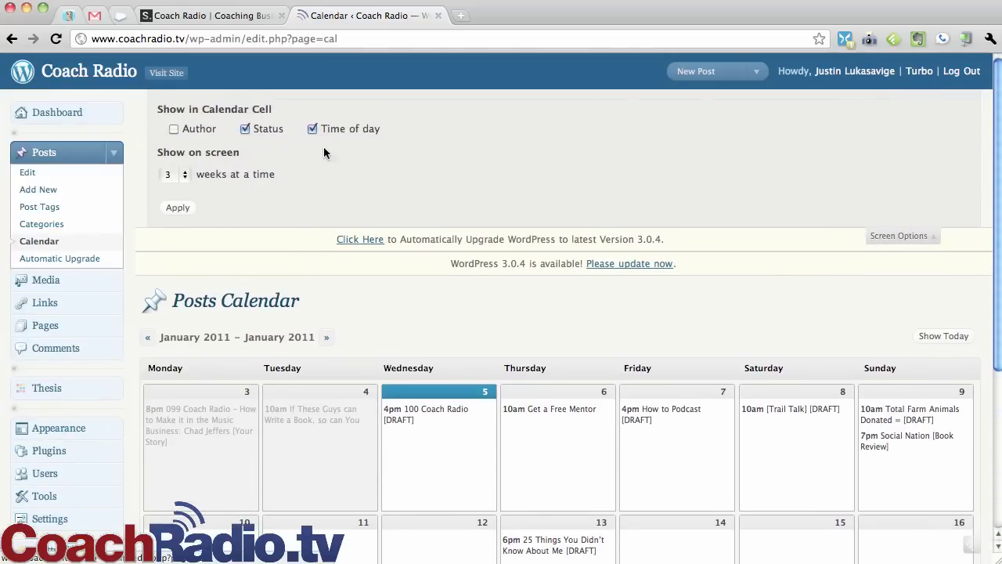
pyautogui.click(183, 179)
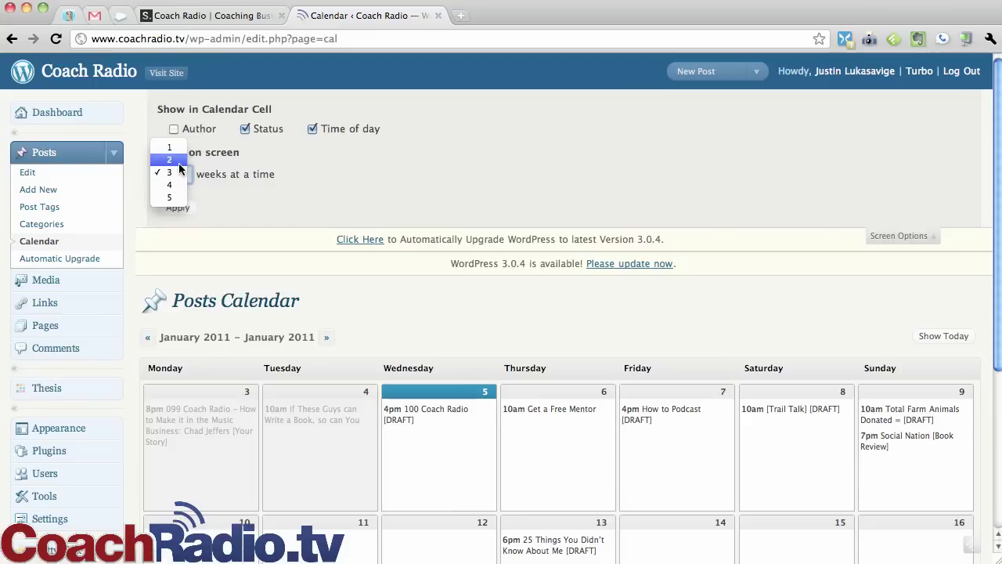
pyautogui.click(169, 160)
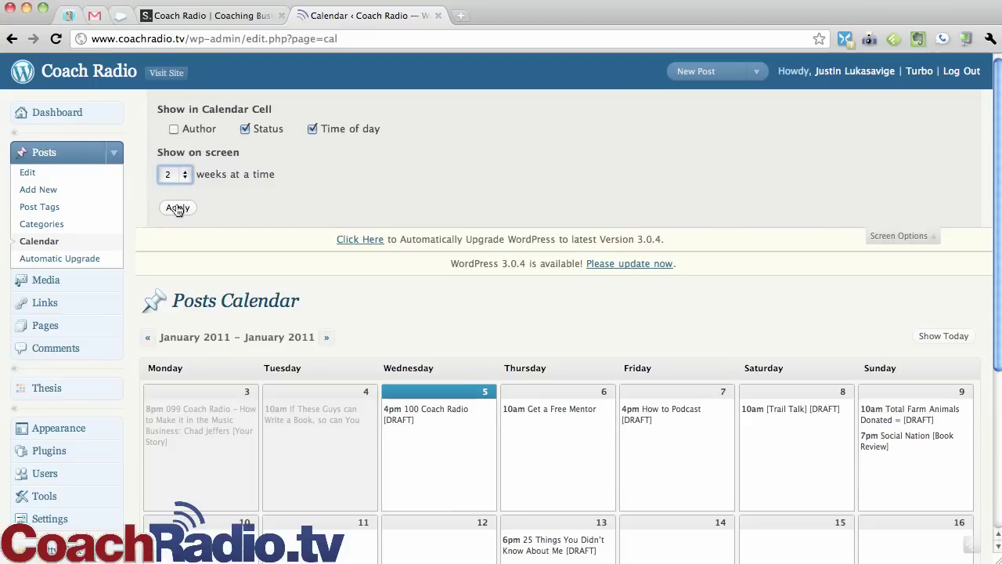
pyautogui.click(919, 236)
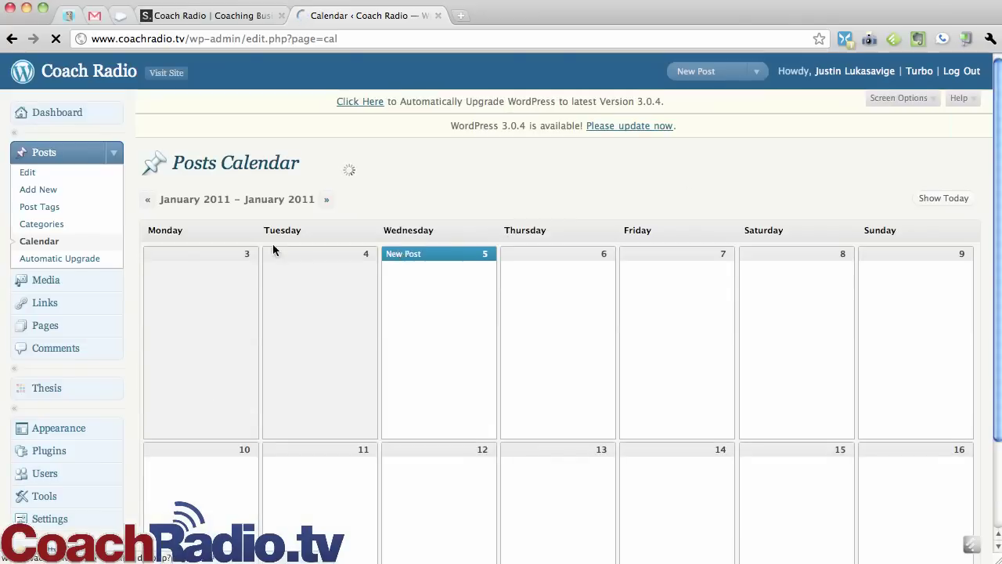
pyautogui.scroll(-1, 138, 273)
pyautogui.scroll(-2, 136, 279)
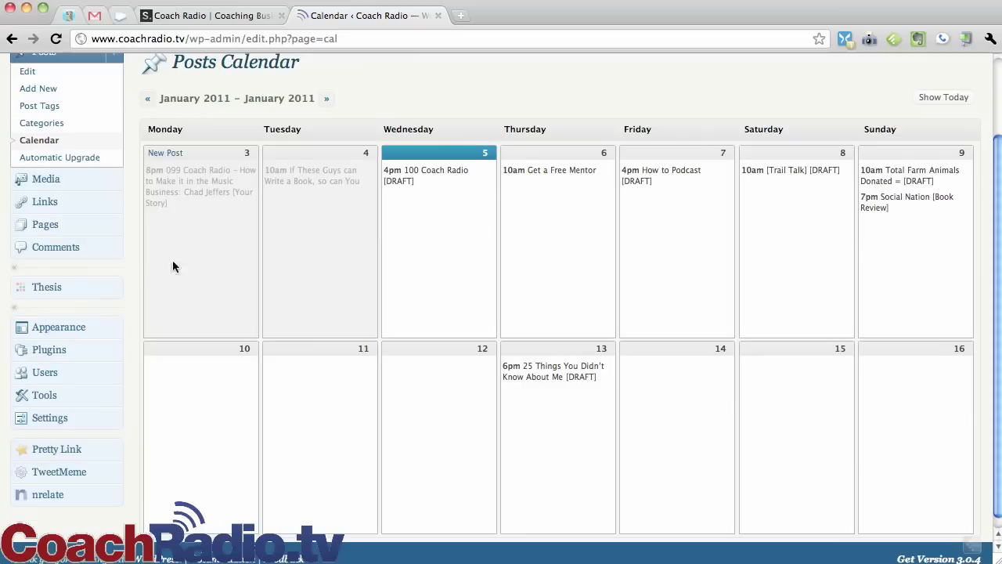
pyautogui.scroll(2, 400, 264)
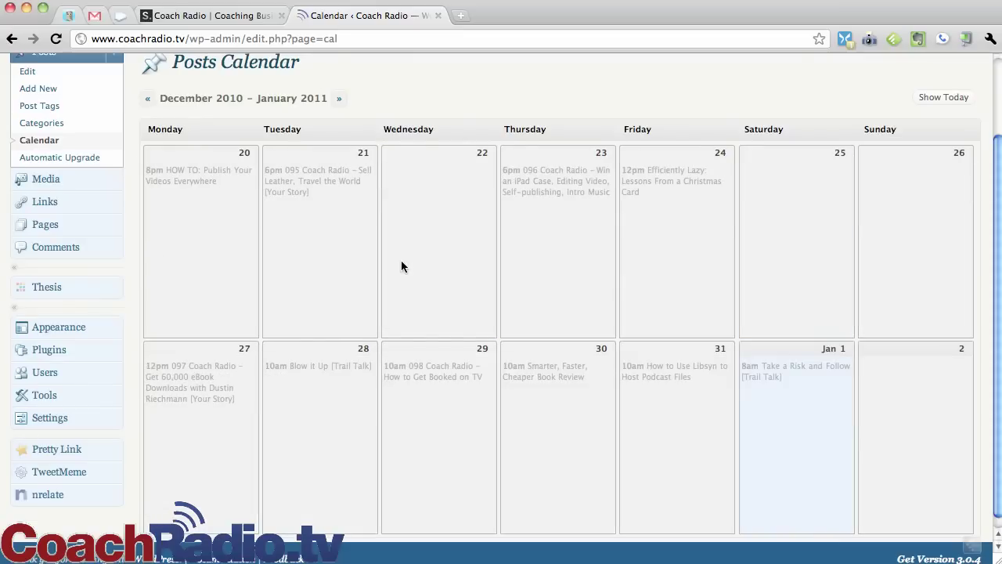
pyautogui.scroll(2, 610, 280)
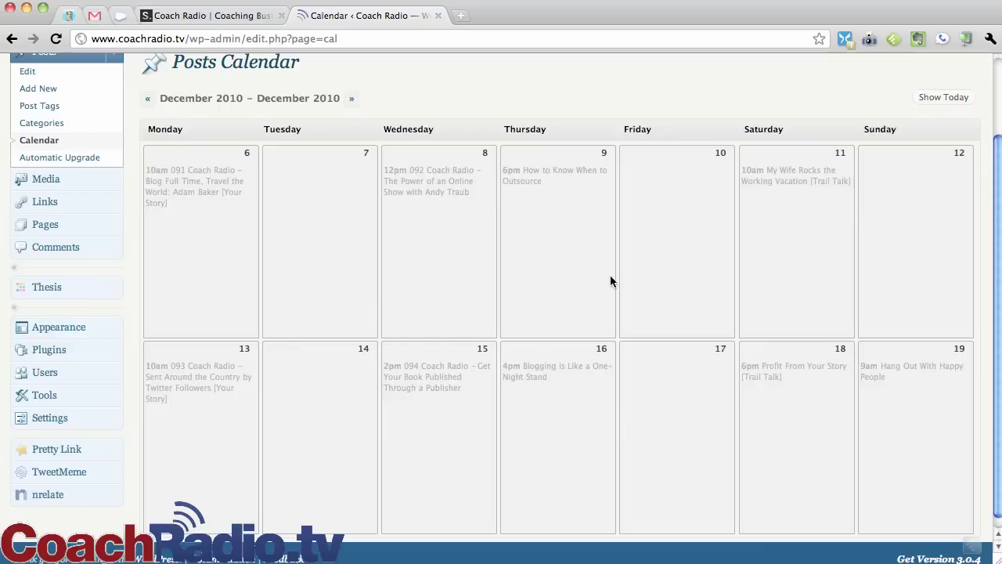
pyautogui.scroll(-3, 610, 280)
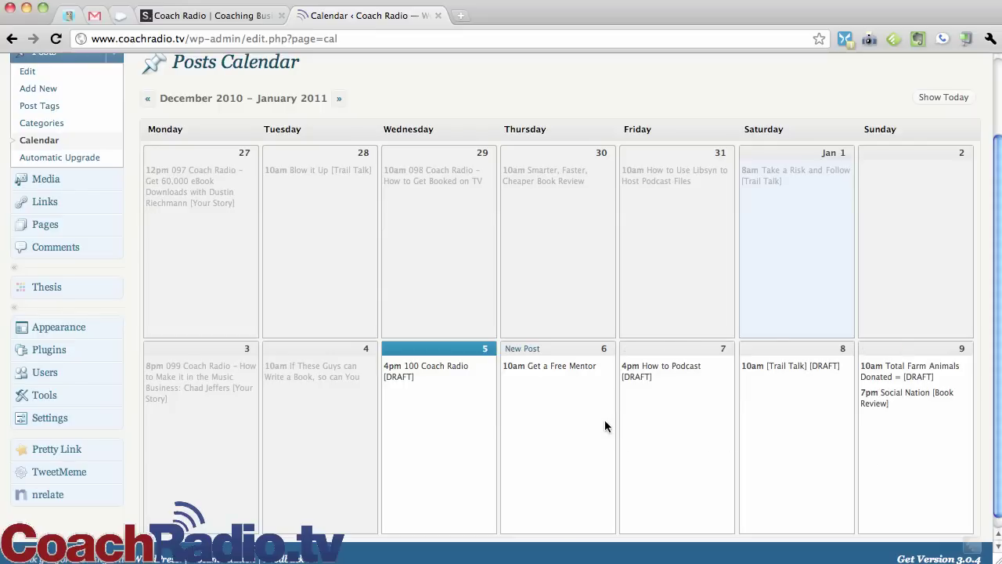
pyautogui.scroll(-1, 605, 423)
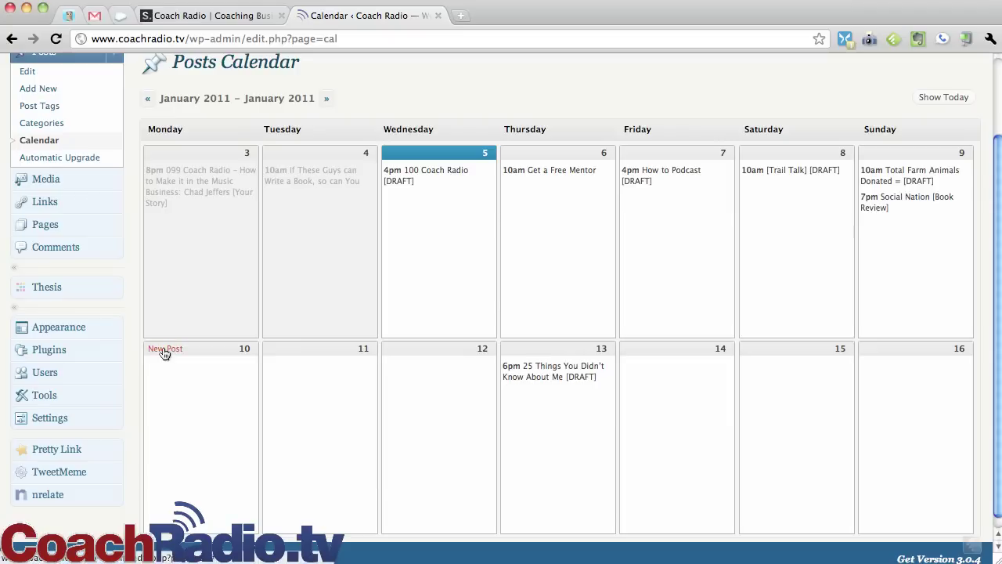
# Start a January 10 post titled '101 Coach Radio' with a 4:00 PM publish time
pyautogui.click(165, 349)
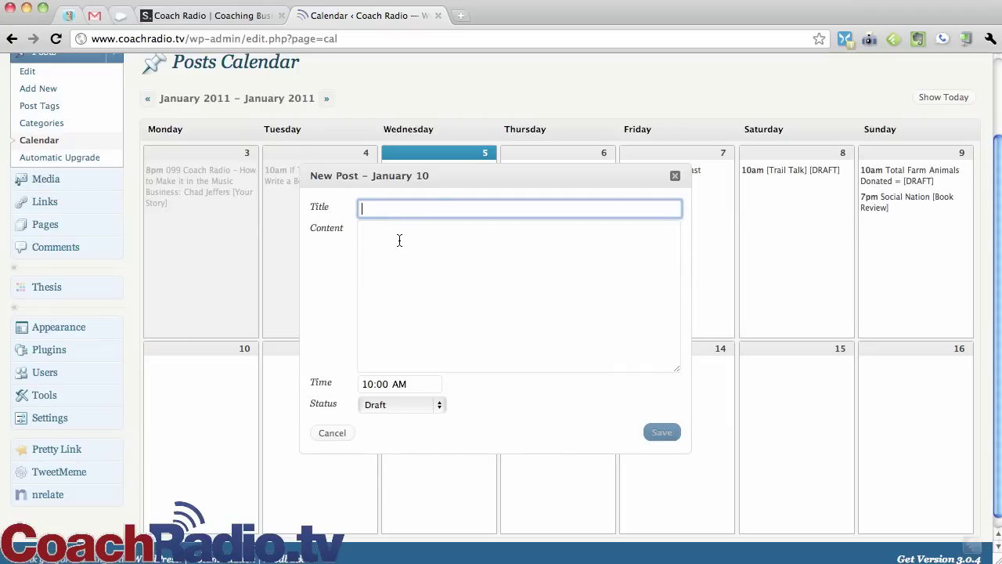
pyautogui.write('101 Coach Radio')
pyautogui.click(413, 384)
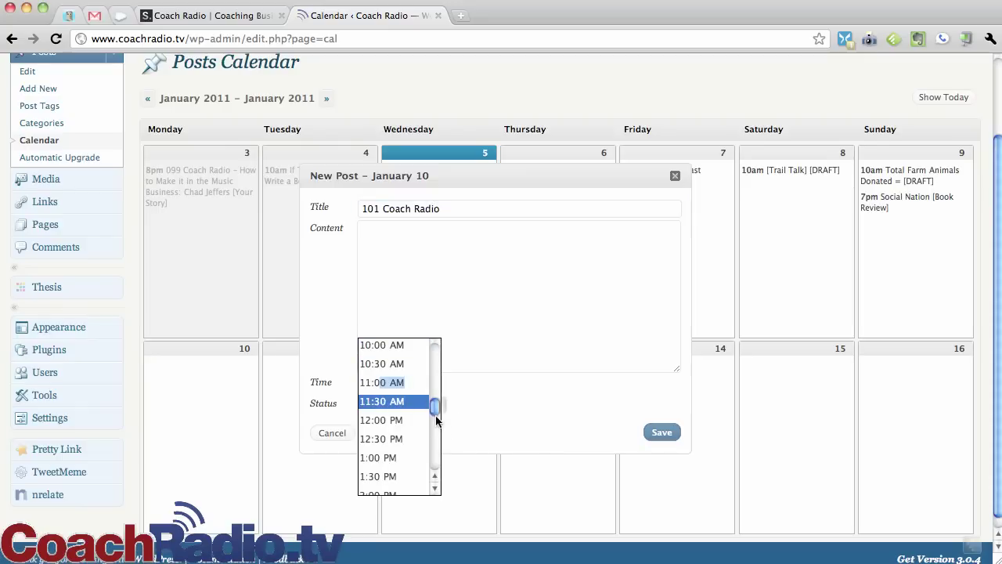
pyautogui.click(436, 488)
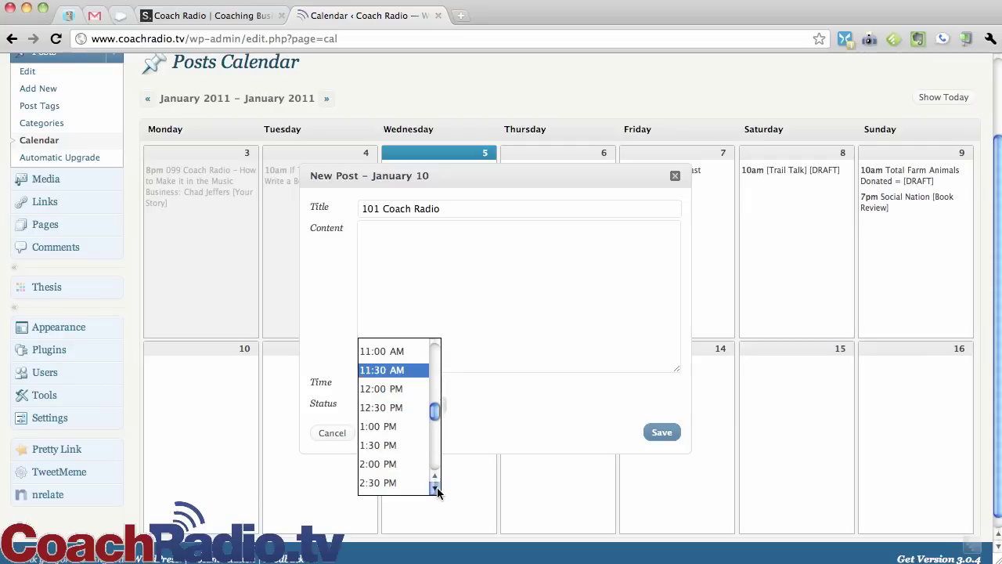
pyautogui.click(436, 488)
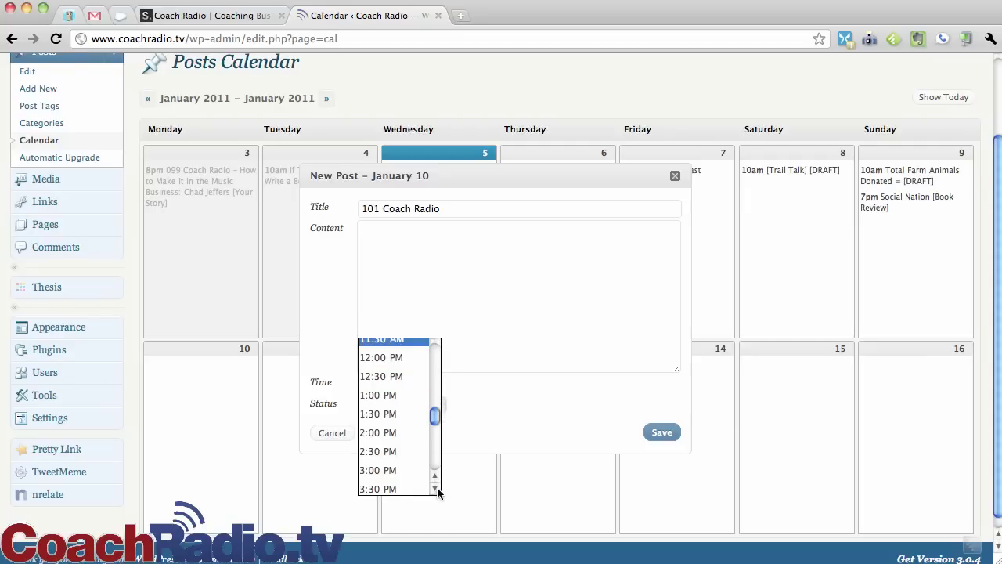
pyautogui.click(436, 489)
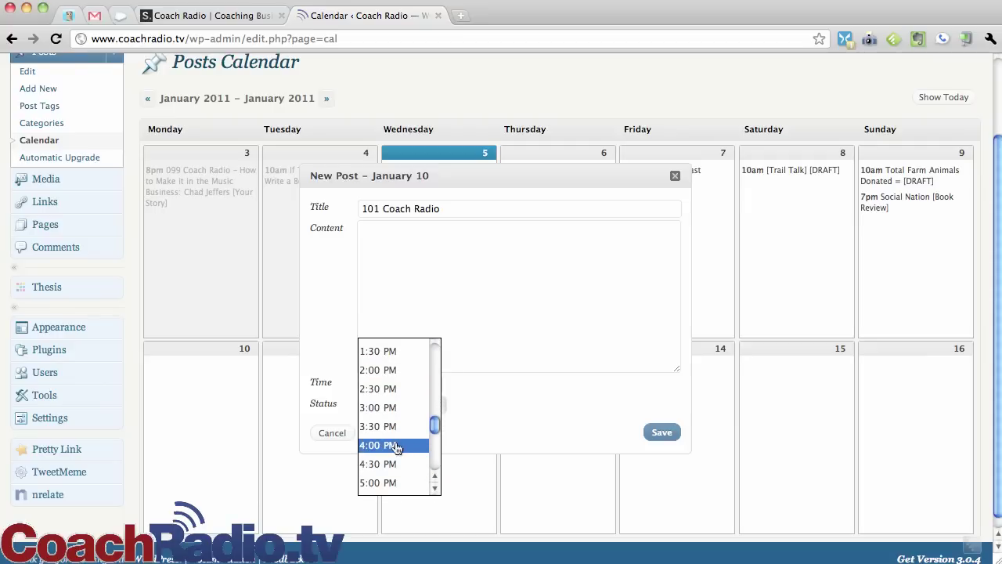
pyautogui.click(397, 445)
# Keep the post status as Draft and save the new post
pyautogui.click(414, 404)
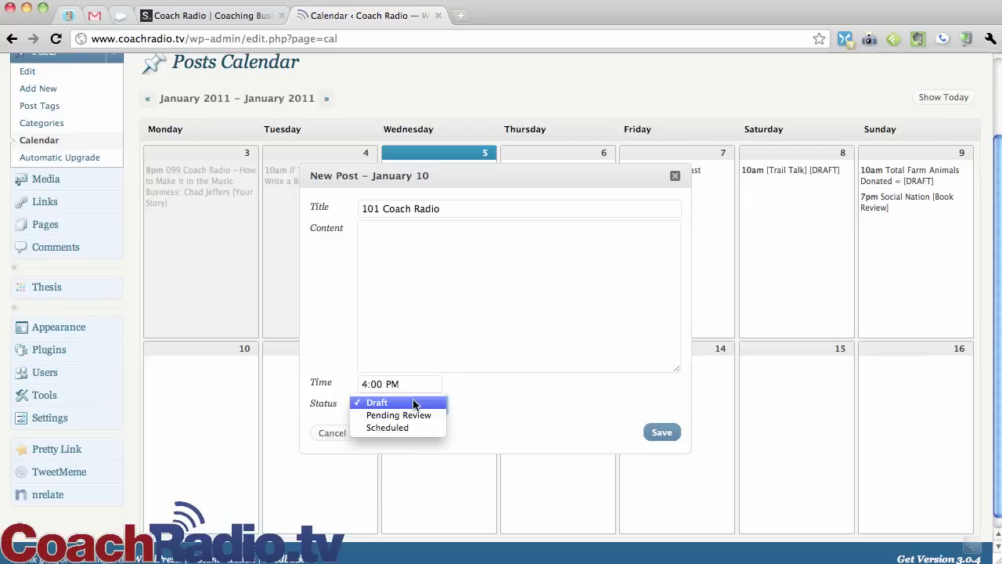
pyautogui.click(408, 402)
pyautogui.click(660, 435)
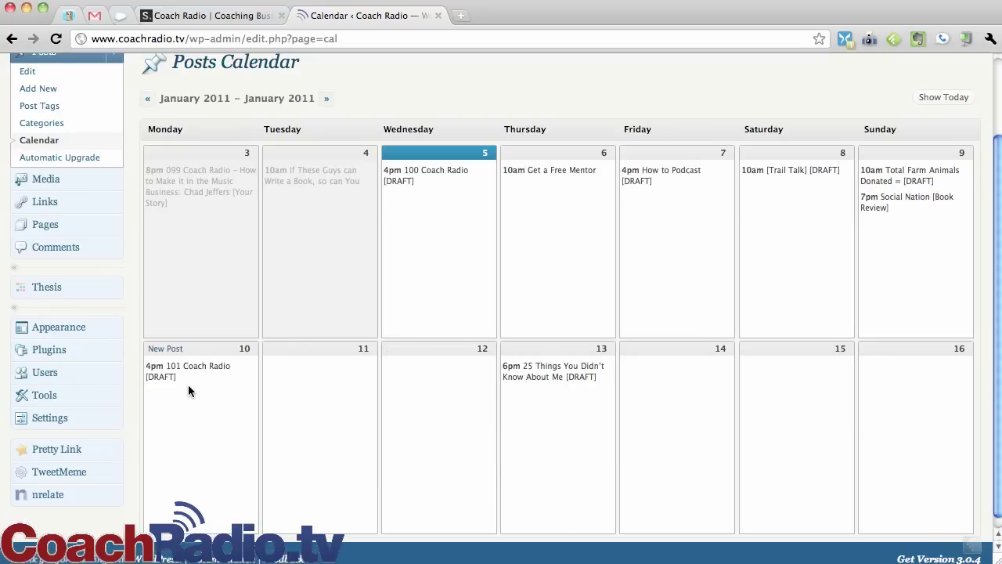
pyautogui.moveTo(169, 378)
pyautogui.moveTo(553, 170)
pyautogui.click(510, 183)
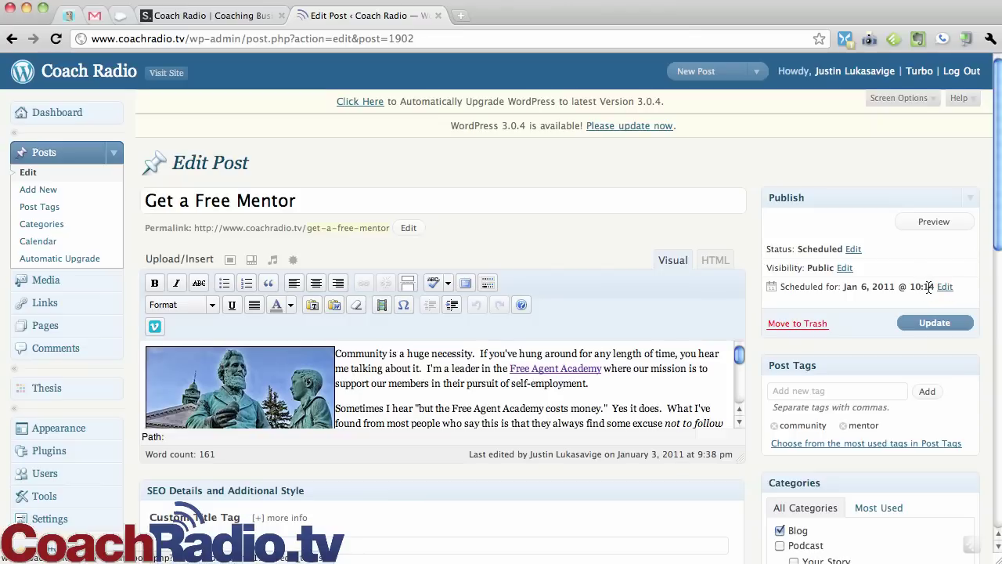
pyautogui.click(17, 44)
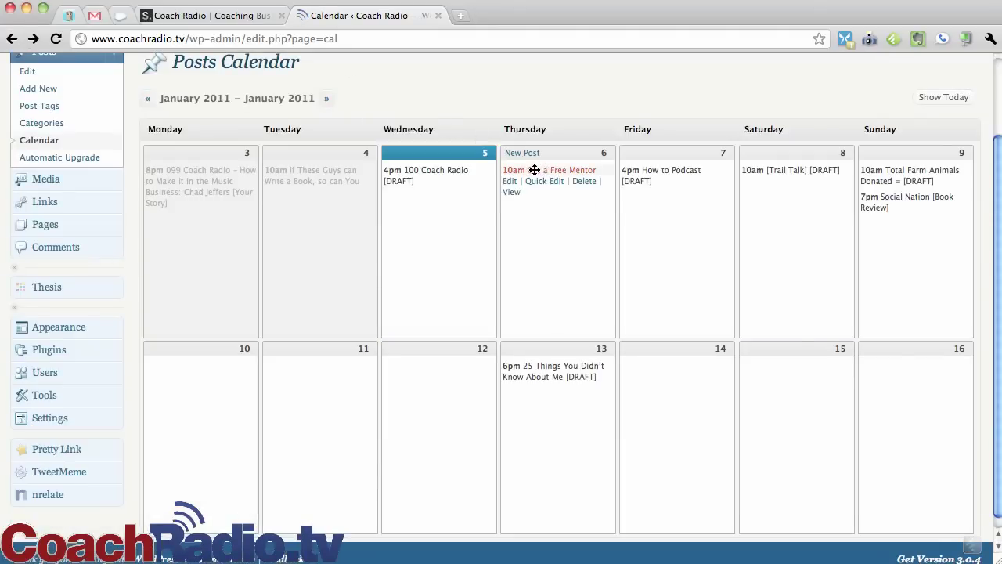
# Move 'Get a Free Mentor' to Friday January 7, verify its date in the editor, then return
pyautogui.moveTo(534, 170); pyautogui.dragTo(679, 224)
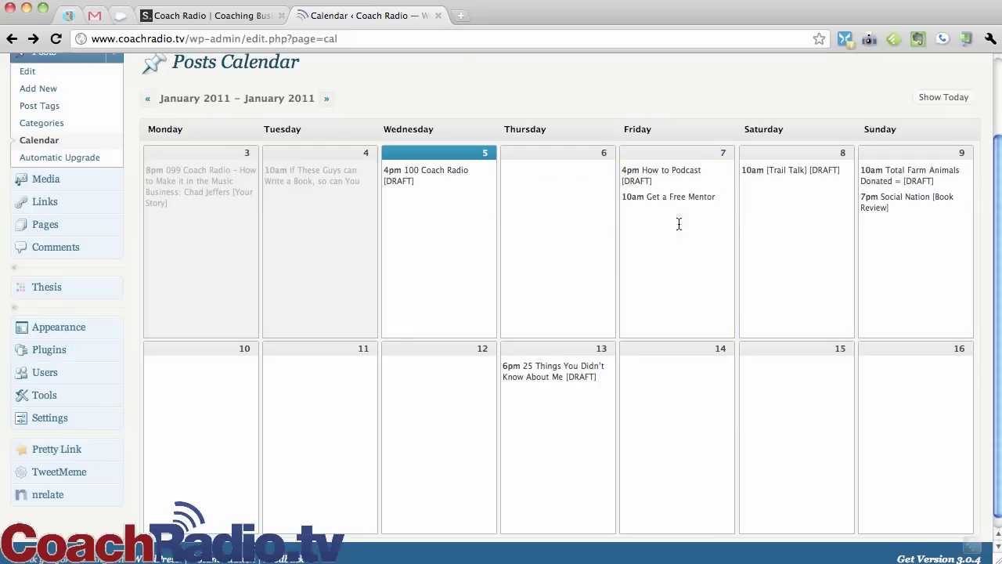
pyautogui.moveTo(649, 199)
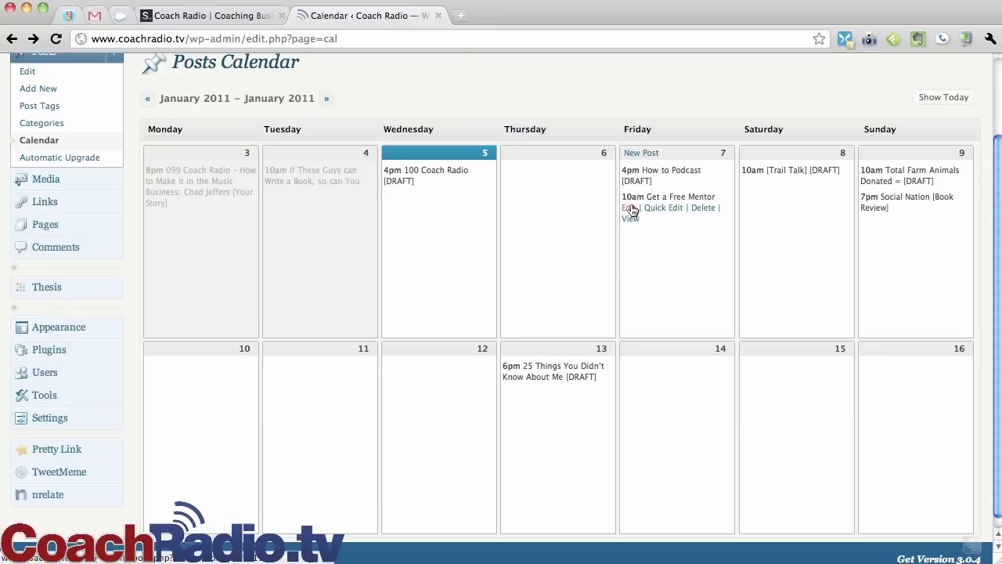
pyautogui.click(630, 209)
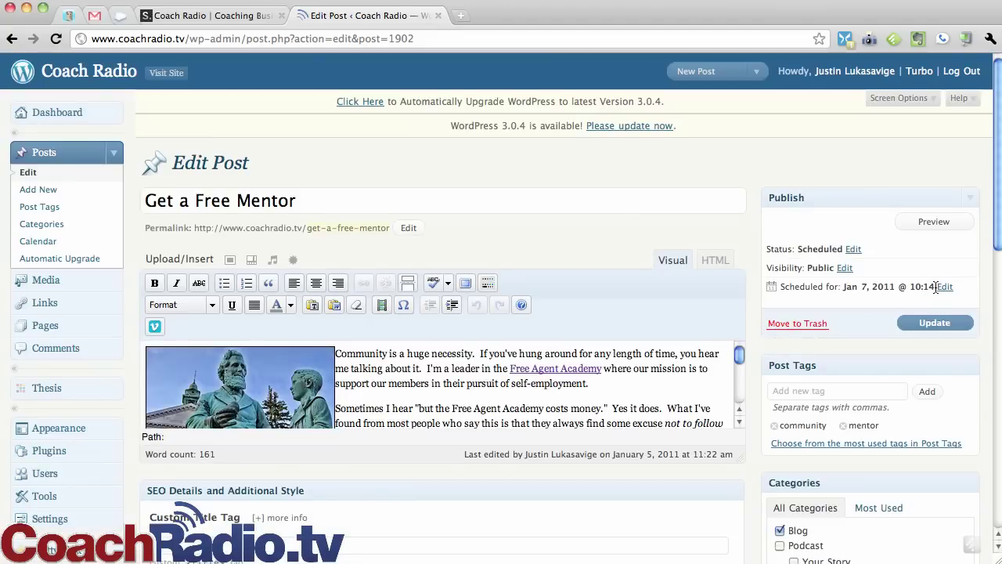
pyautogui.click(11, 38)
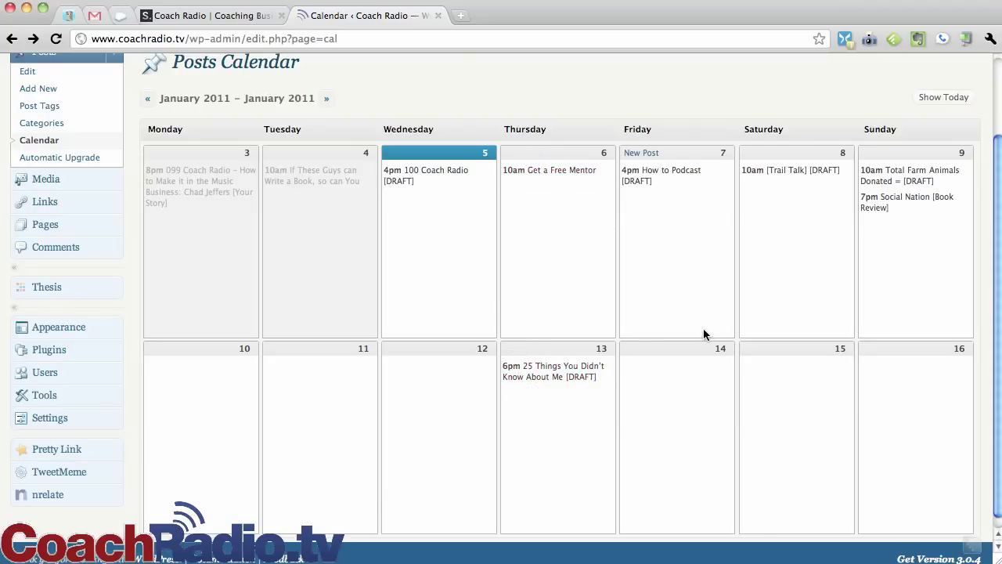
pyautogui.scroll(-2, 704, 335)
pyautogui.scroll(1, 705, 335)
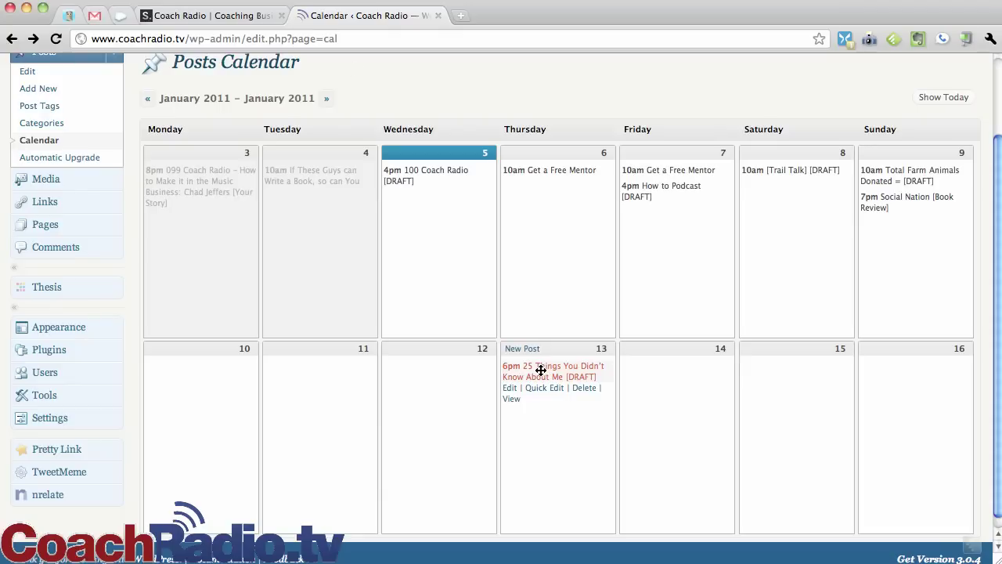
pyautogui.moveTo(543, 370); pyautogui.dragTo(671, 376)
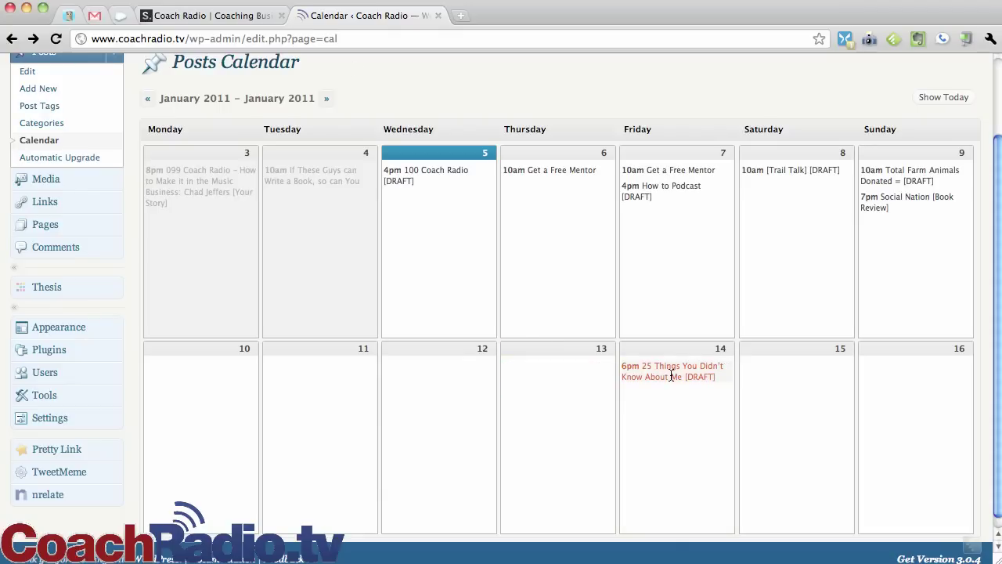
pyautogui.moveTo(668, 368)
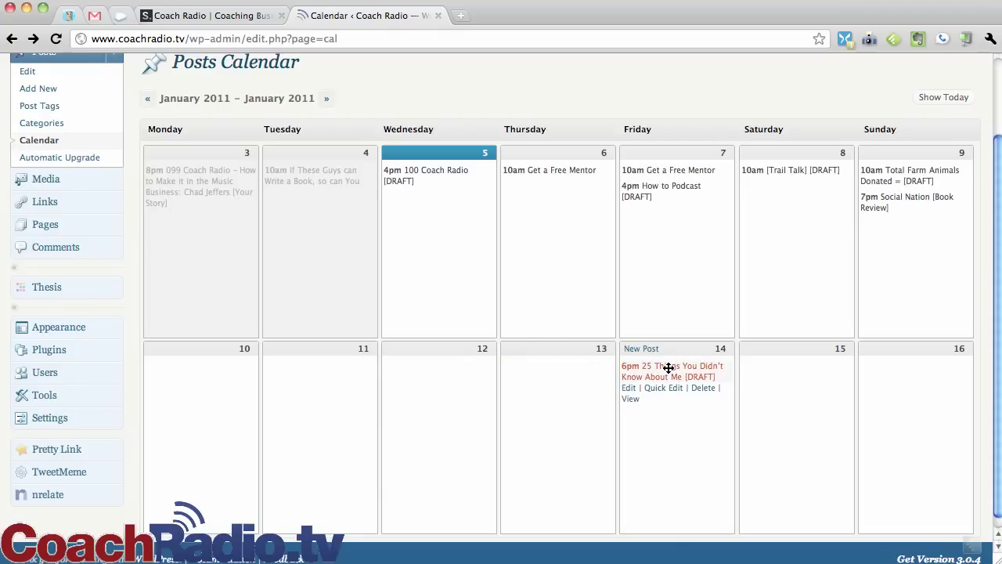
pyautogui.moveTo(668, 367); pyautogui.dragTo(553, 369)
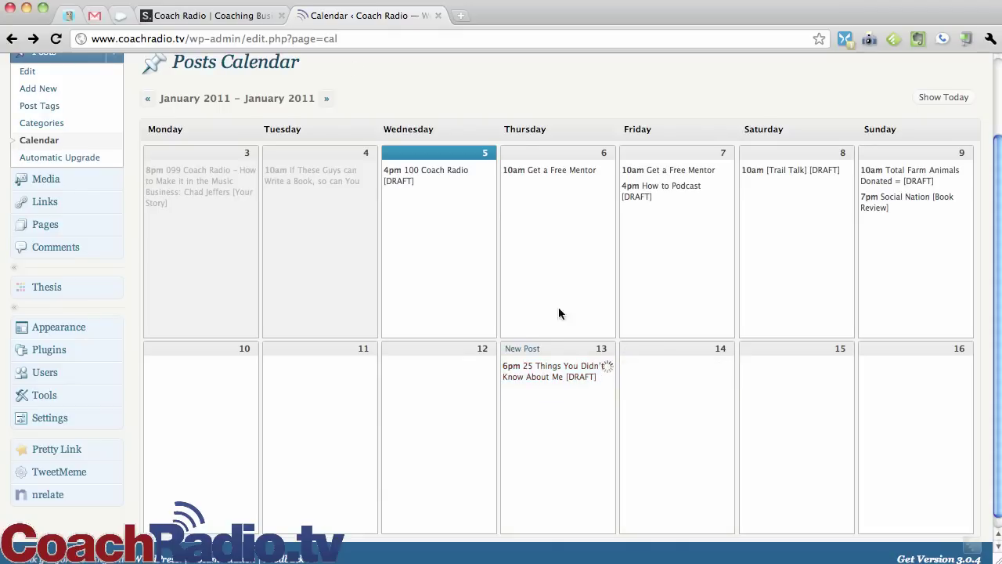